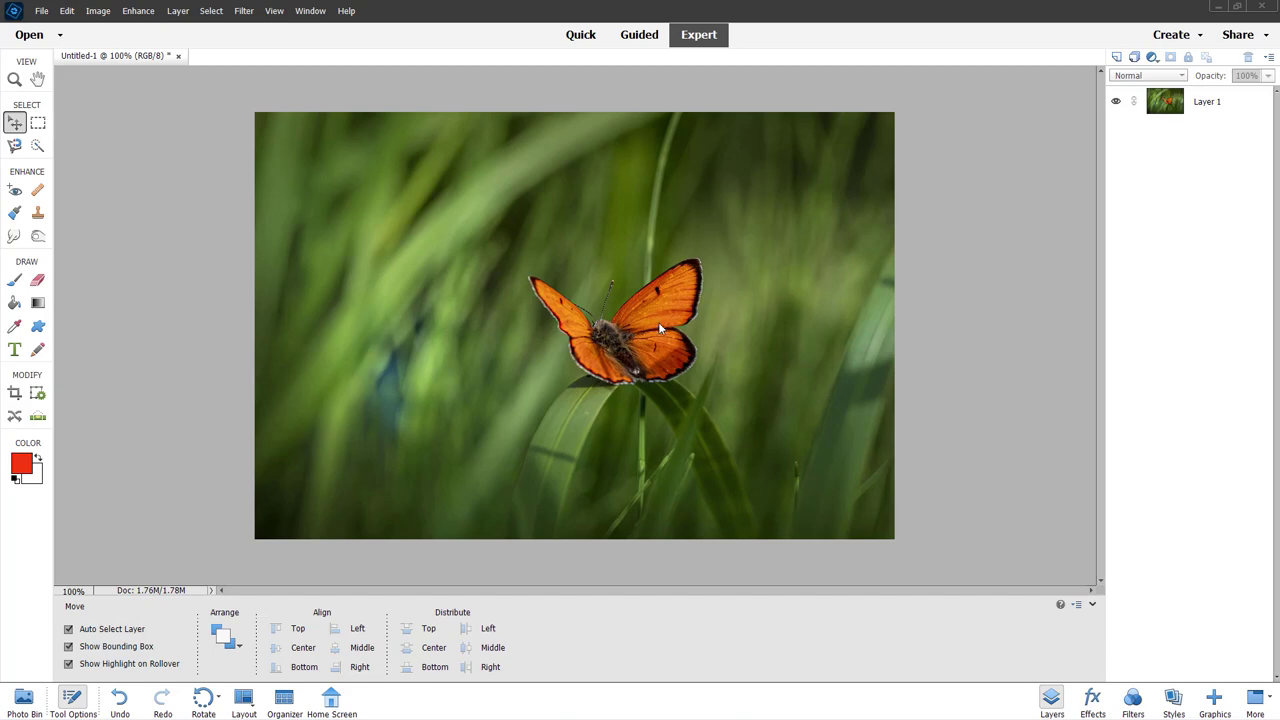
- Paint a Quick Selection over the orange butterfly on Layer 1
scroll(668, 330, "up", 5)
scroll(668, 330, "up", 4)
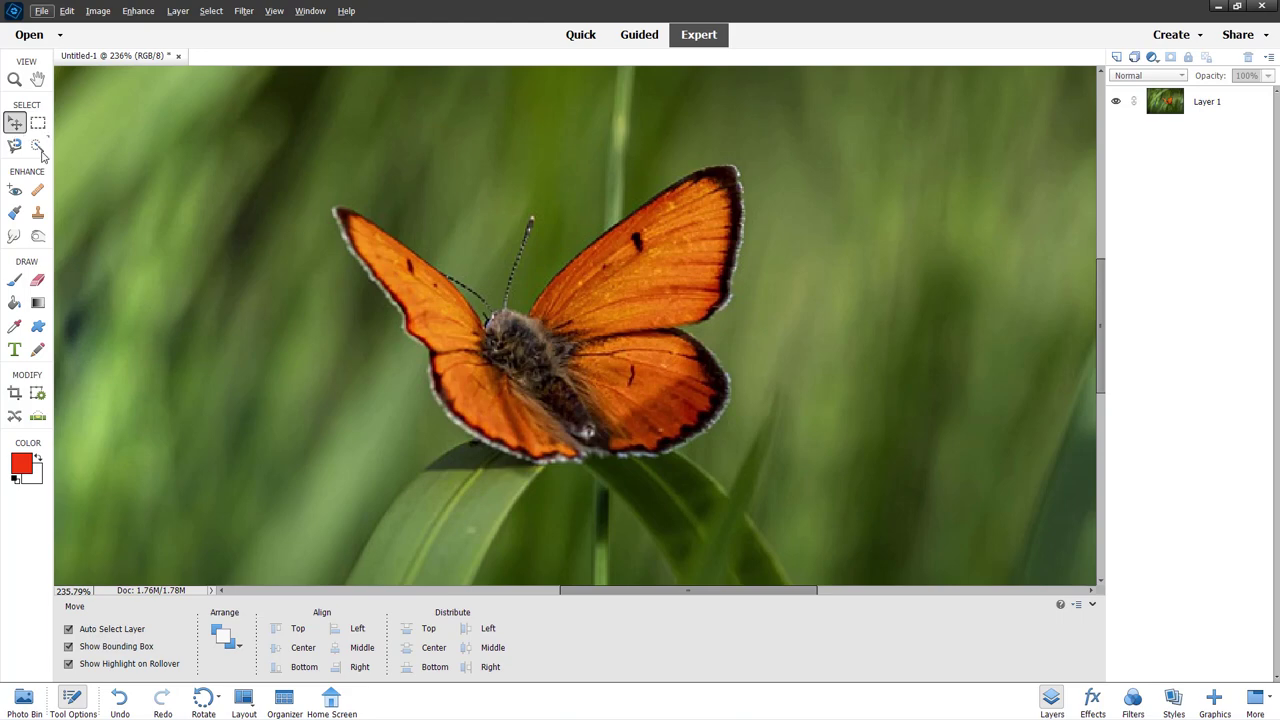
left_click(38, 147)
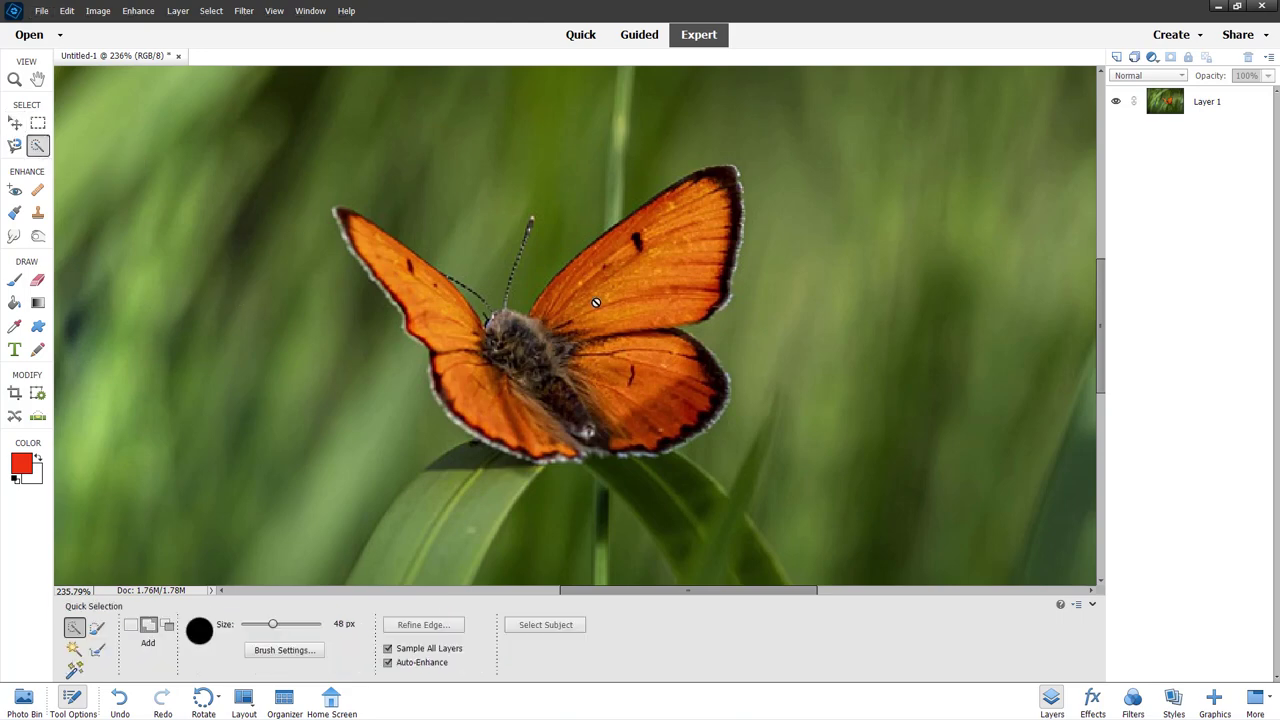
left_click(1182, 104)
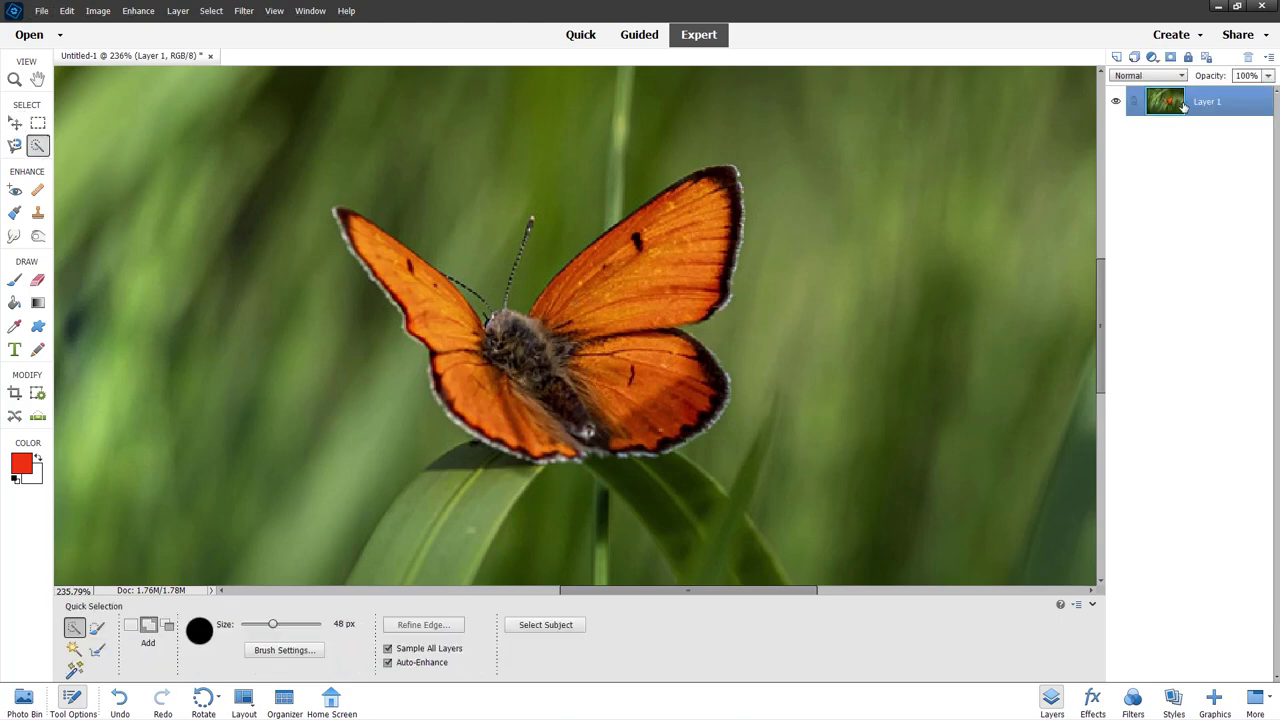
mouse_move(621, 297)
left_mouse_down()
mouse_move(703, 217)
mouse_move(629, 273)
mouse_move(617, 331)
mouse_move(629, 372)
mouse_move(565, 372)
mouse_move(527, 390)
mouse_move(542, 421)
mouse_move(522, 422)
mouse_move(472, 379)
mouse_move(457, 325)
mouse_move(408, 279)
mouse_move(475, 301)
mouse_move(525, 256)
left_mouse_up()
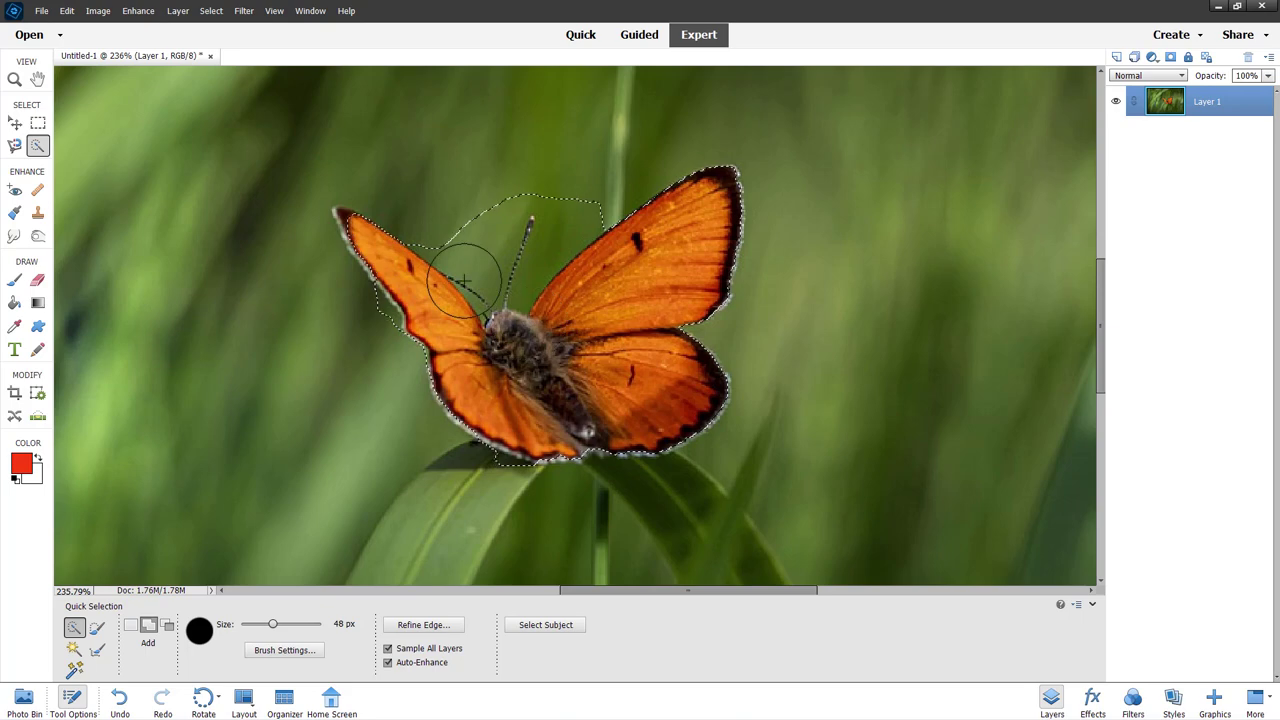
- Subtract the green beside the antenna from the selection using a 23 px brush
left_click(167, 627)
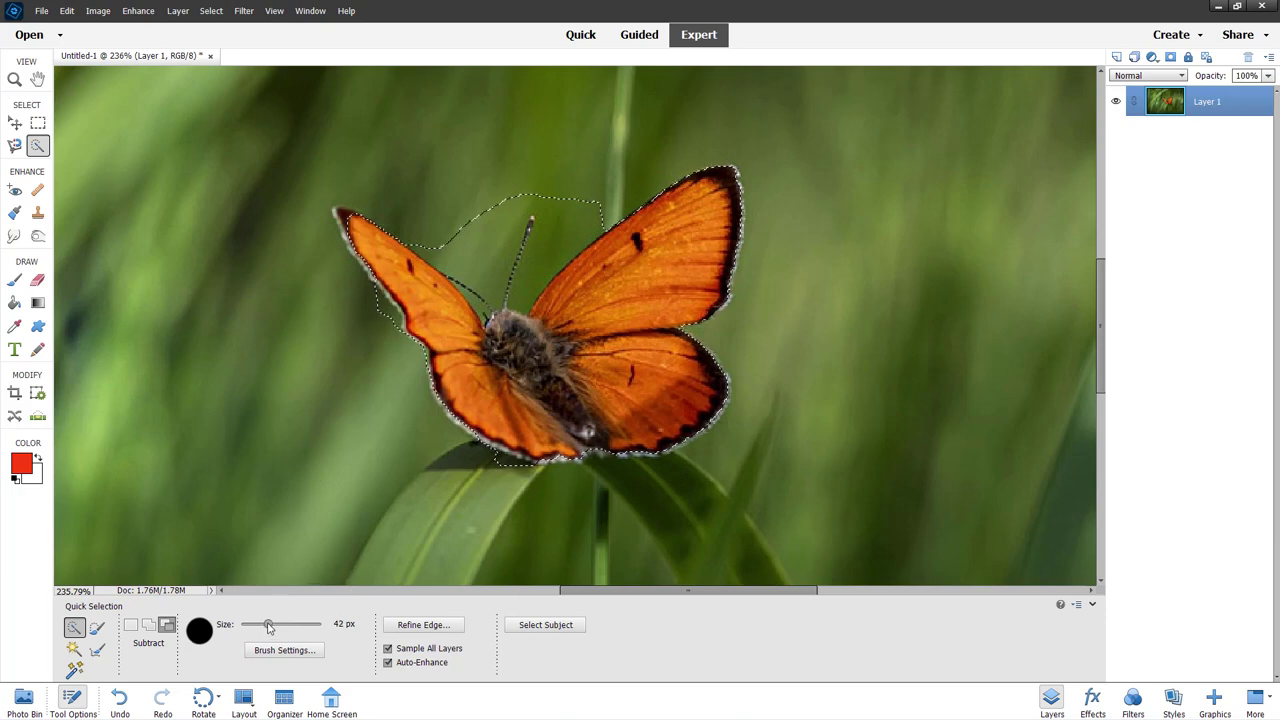
left_click_drag(271, 627, 257, 626)
mouse_move(598, 208)
left_mouse_down()
mouse_move(575, 200)
mouse_move(569, 217)
mouse_move(560, 189)
mouse_move(537, 229)
mouse_move(503, 196)
mouse_move(471, 234)
mouse_move(448, 238)
mouse_move(471, 266)
mouse_move(444, 246)
left_mouse_up()
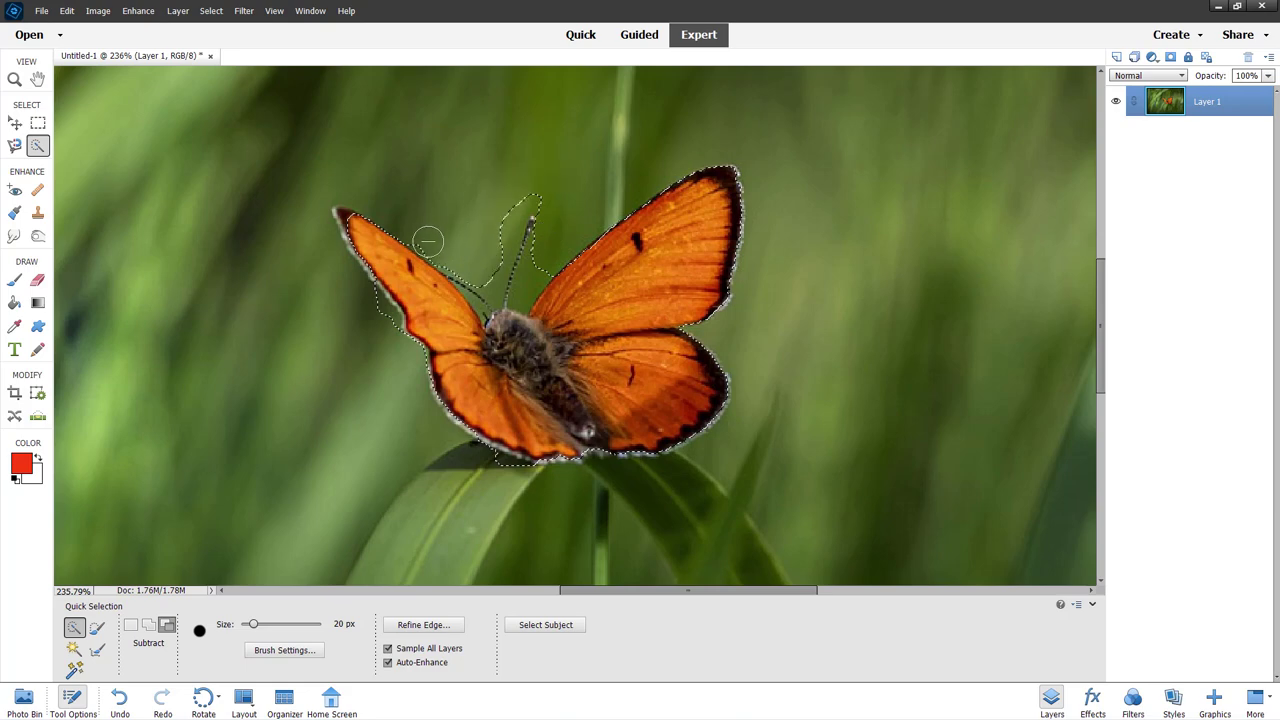
mouse_move(498, 215)
left_mouse_down()
mouse_move(486, 262)
mouse_move(540, 262)
left_mouse_up()
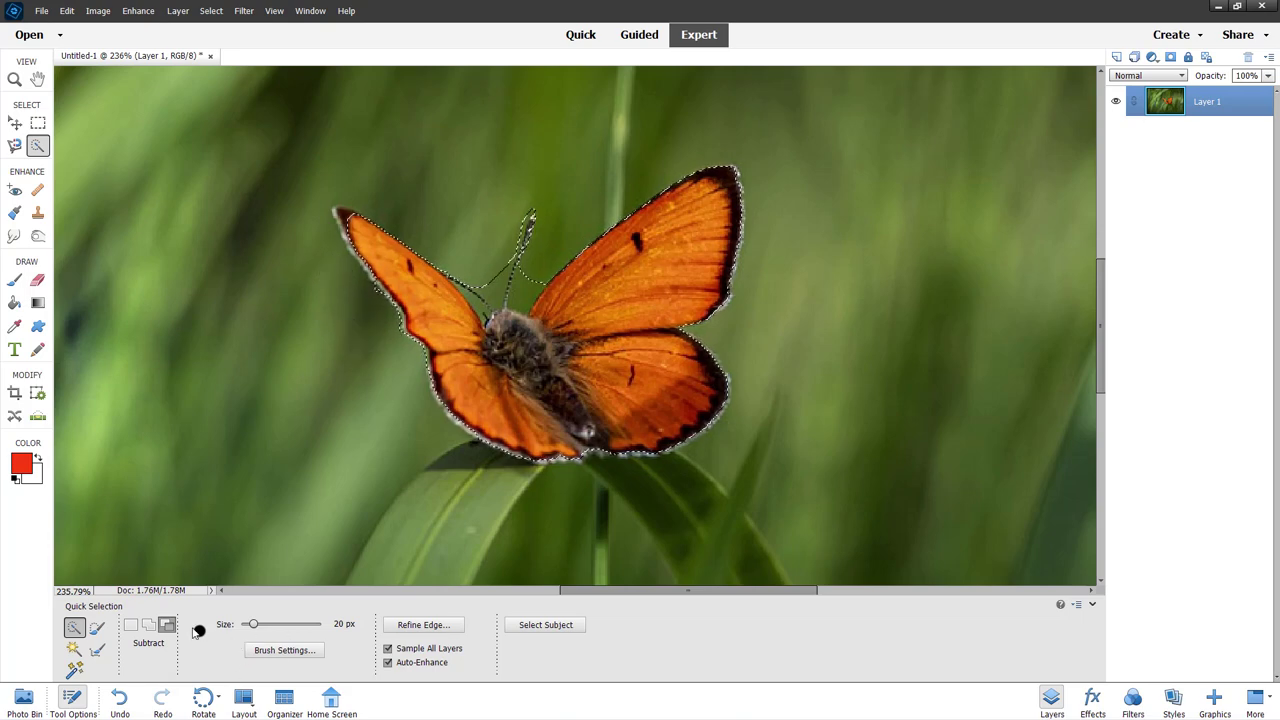
left_click(148, 625)
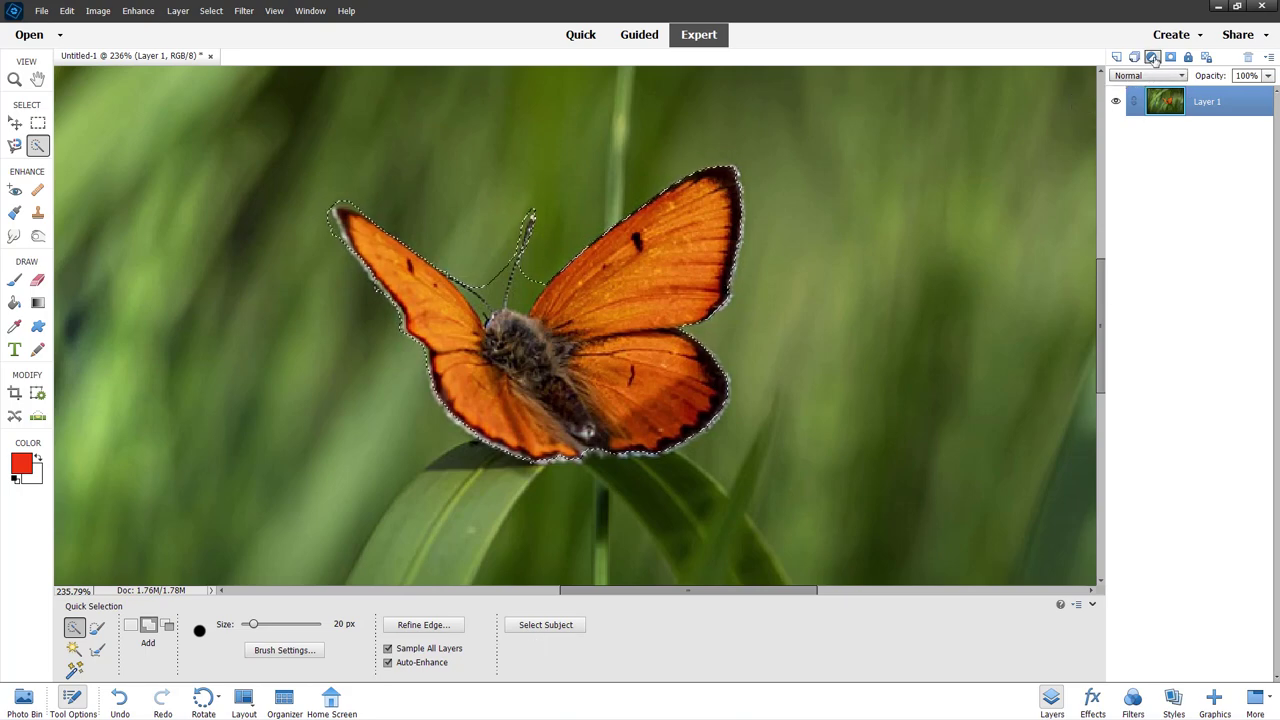
- Add a layer mask to Layer 1 from the butterfly selection, then zoom in
left_click(1153, 57)
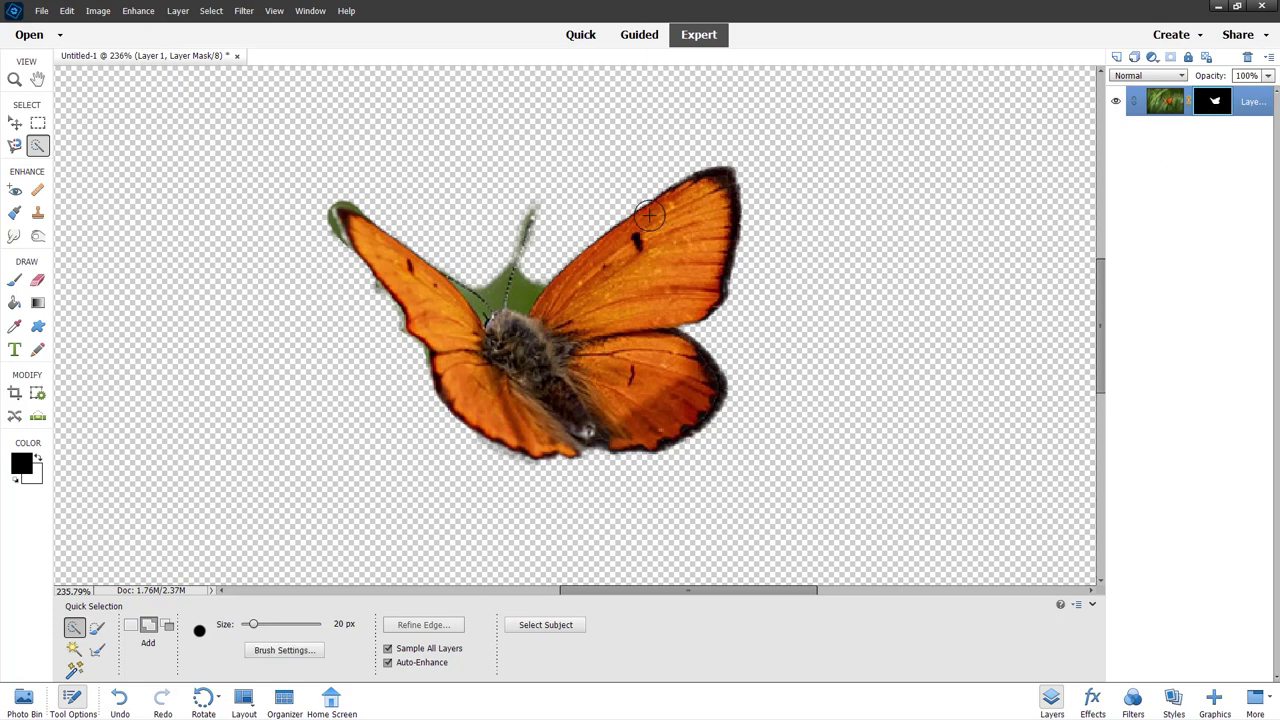
scroll(528, 270, "up", 2)
scroll(525, 271, "up", 1)
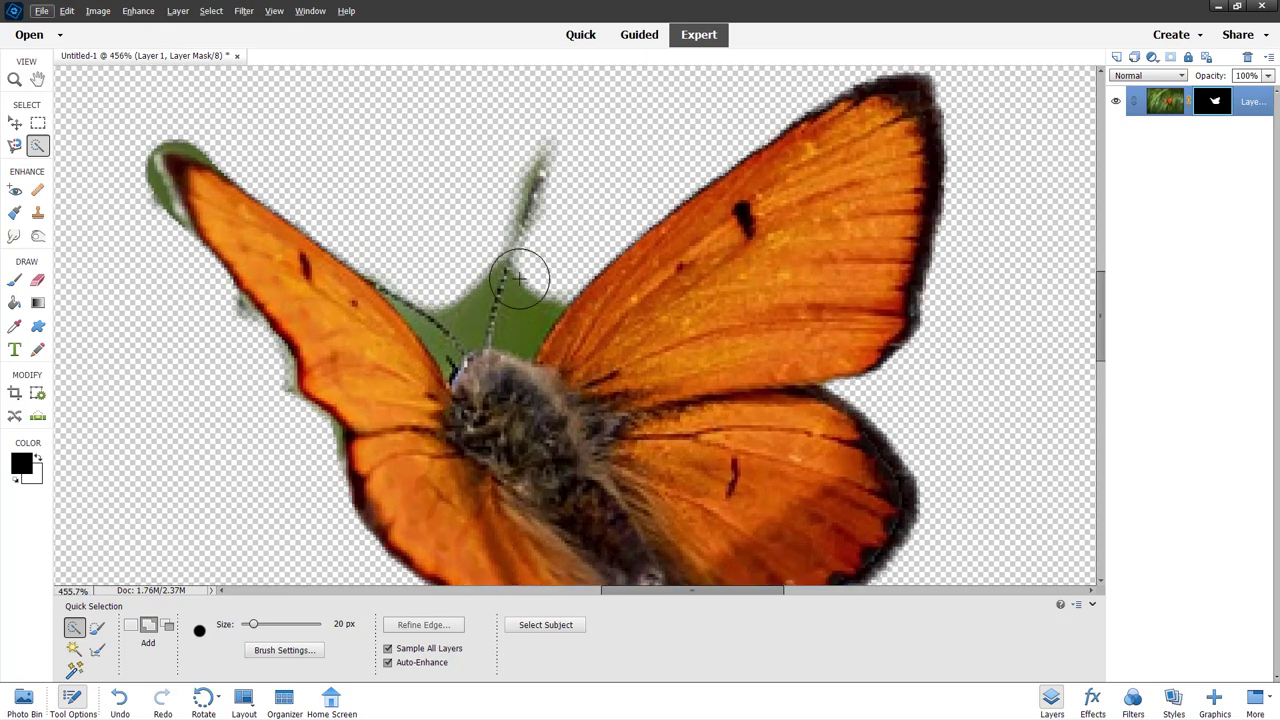
- With a 15 px brush, paint out the green area beside the antenna on the mask
left_click(35, 284)
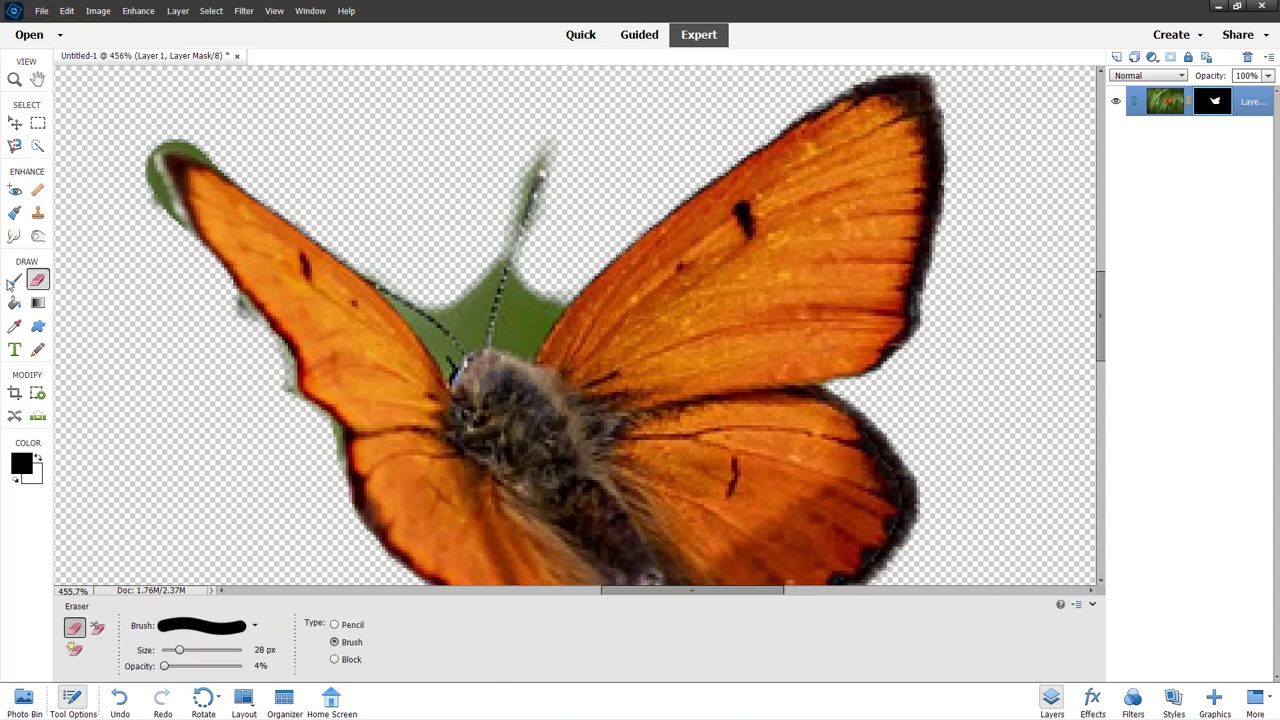
left_click(14, 281)
left_click_drag(256, 656, 237, 655)
mouse_move(535, 292)
left_mouse_down()
mouse_move(546, 297)
mouse_move(529, 286)
mouse_move(569, 182)
mouse_move(566, 140)
mouse_move(477, 154)
mouse_move(517, 137)
mouse_move(471, 283)
mouse_move(480, 274)
mouse_move(523, 311)
mouse_move(526, 286)
mouse_move(520, 329)
mouse_move(524, 318)
left_mouse_up()
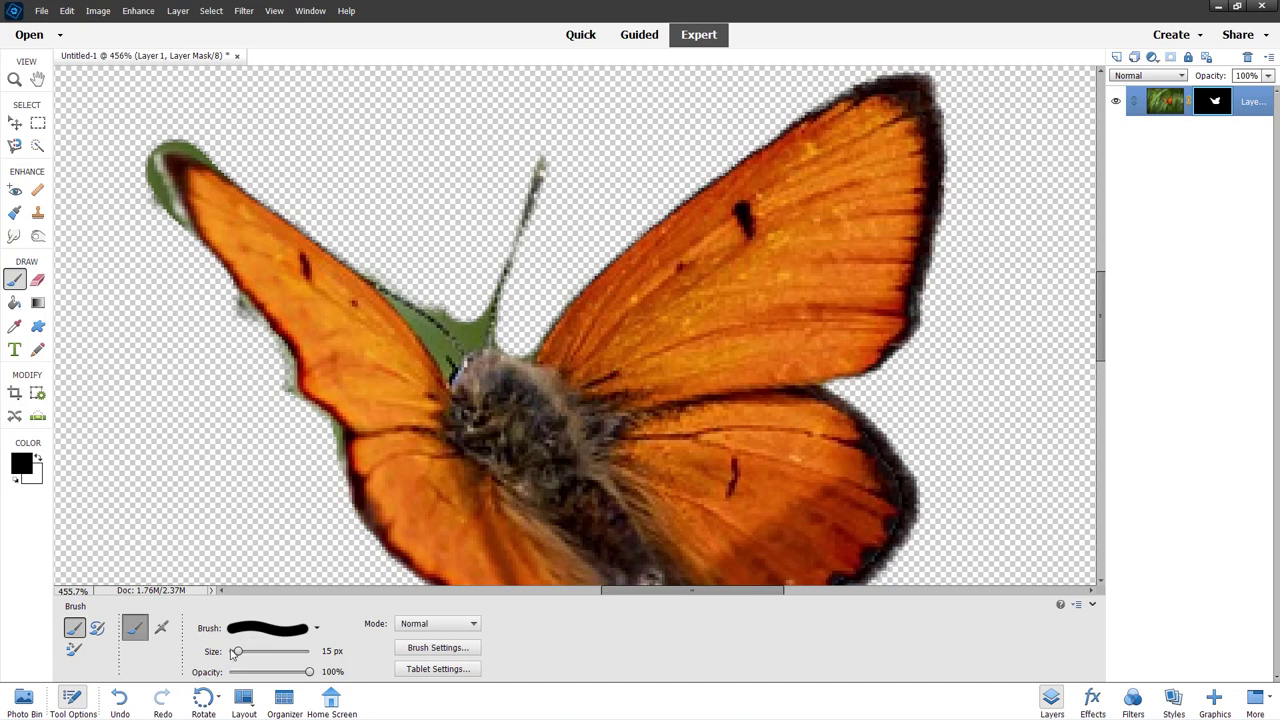
- At 11 px, mask the fringe at the antenna base, left wingtip and under the lower wing
left_click_drag(232, 654, 229, 654)
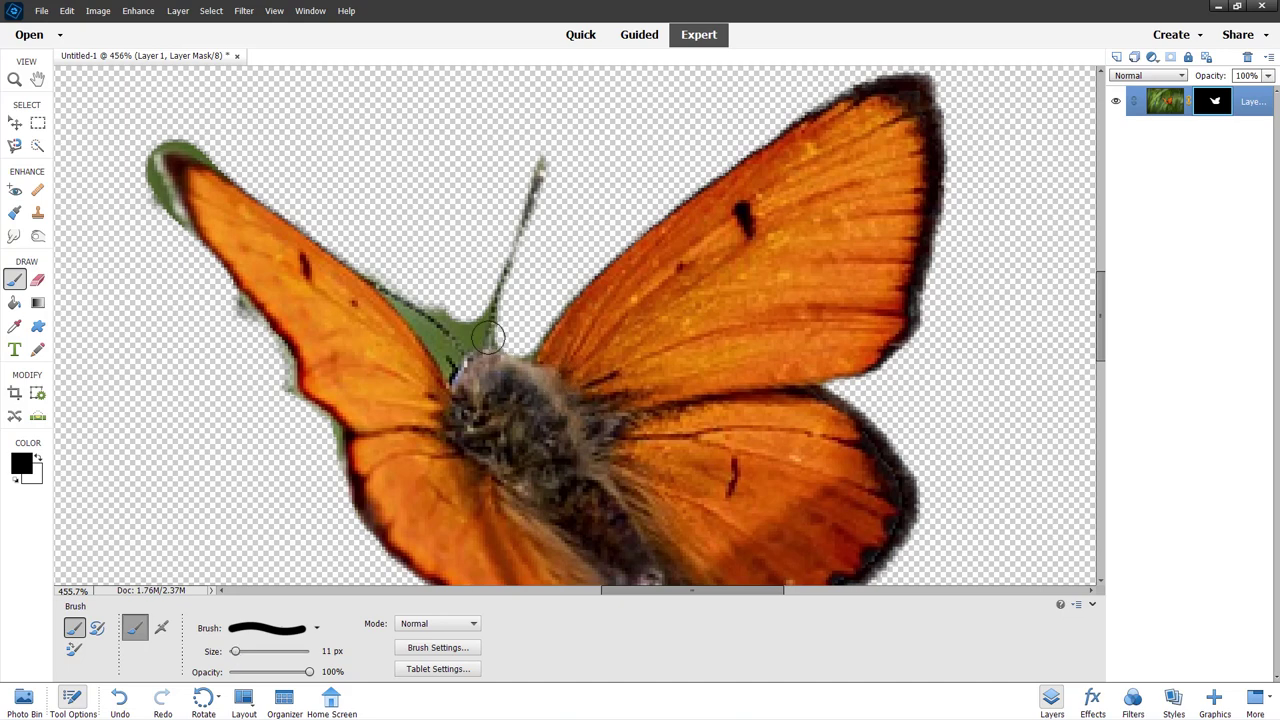
left_click_drag(471, 330, 472, 298)
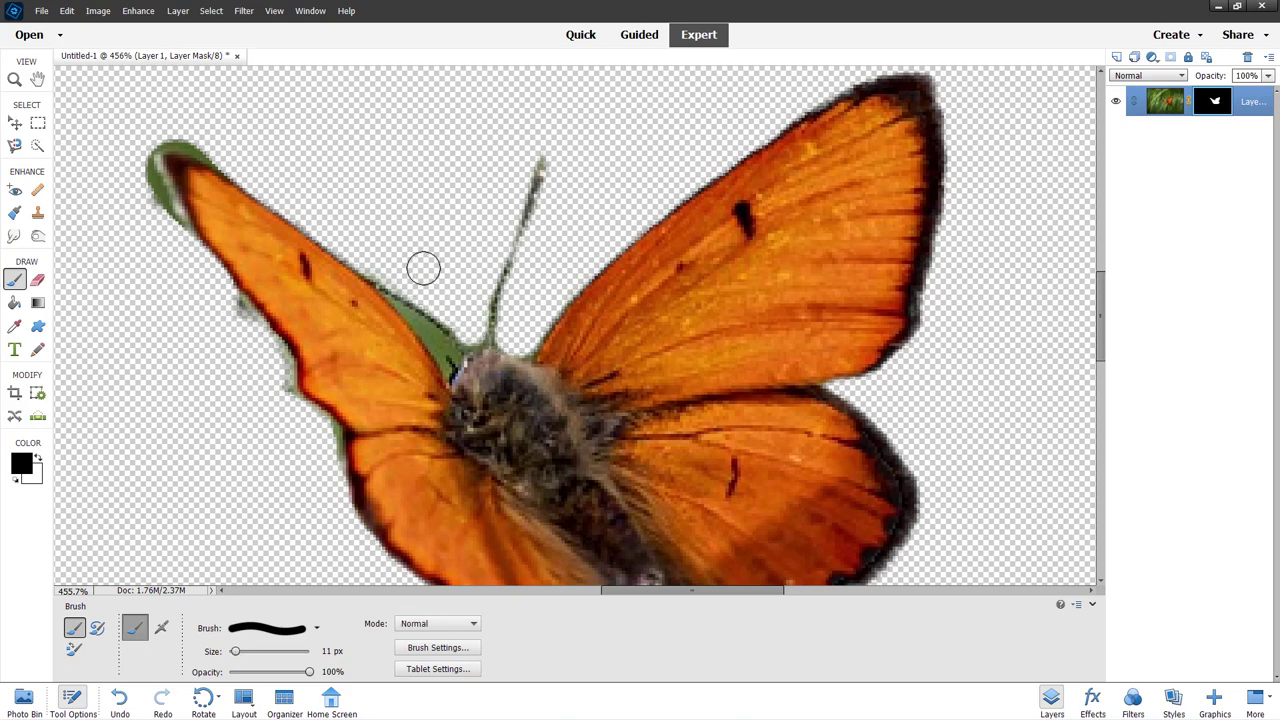
mouse_move(213, 141)
left_mouse_down()
mouse_move(148, 135)
mouse_move(140, 190)
mouse_move(151, 211)
mouse_move(145, 180)
mouse_move(160, 224)
mouse_move(141, 178)
mouse_move(230, 366)
mouse_move(229, 302)
mouse_move(290, 412)
mouse_move(329, 443)
mouse_move(331, 515)
left_mouse_up()
scroll(457, 418, "down", 3)
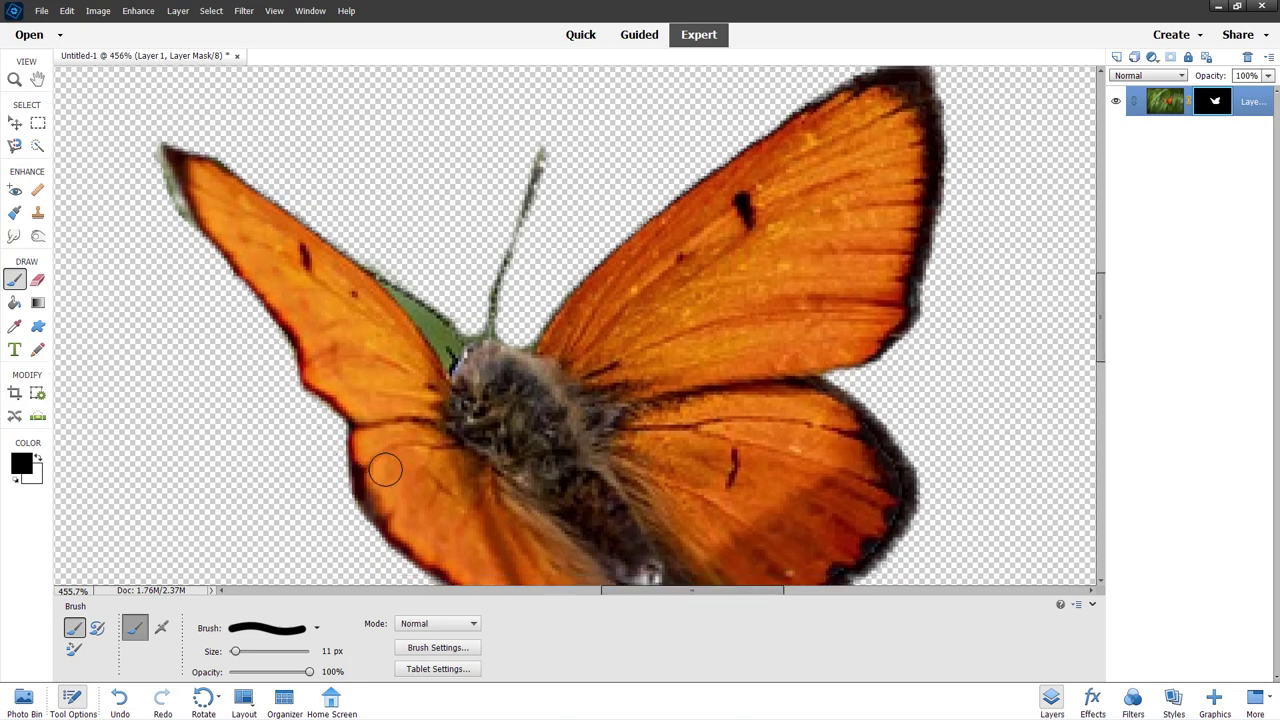
scroll(457, 418, "down", 3)
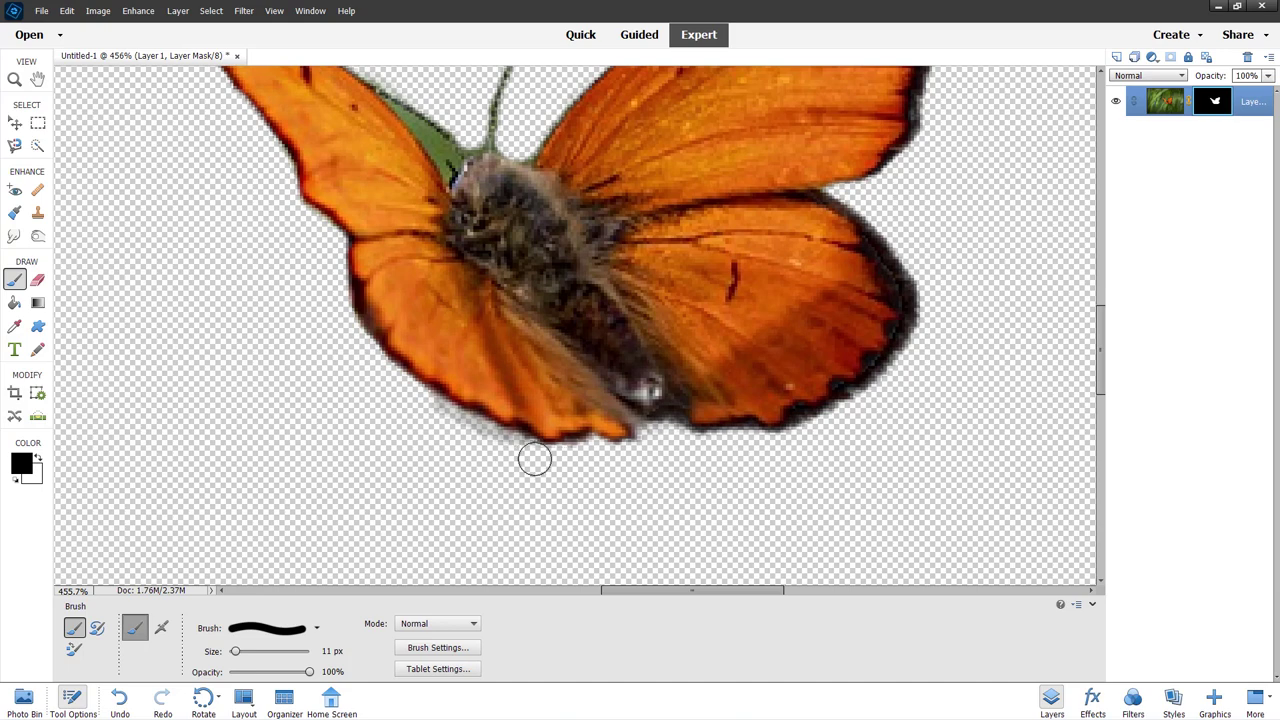
left_click_drag(469, 436, 426, 411)
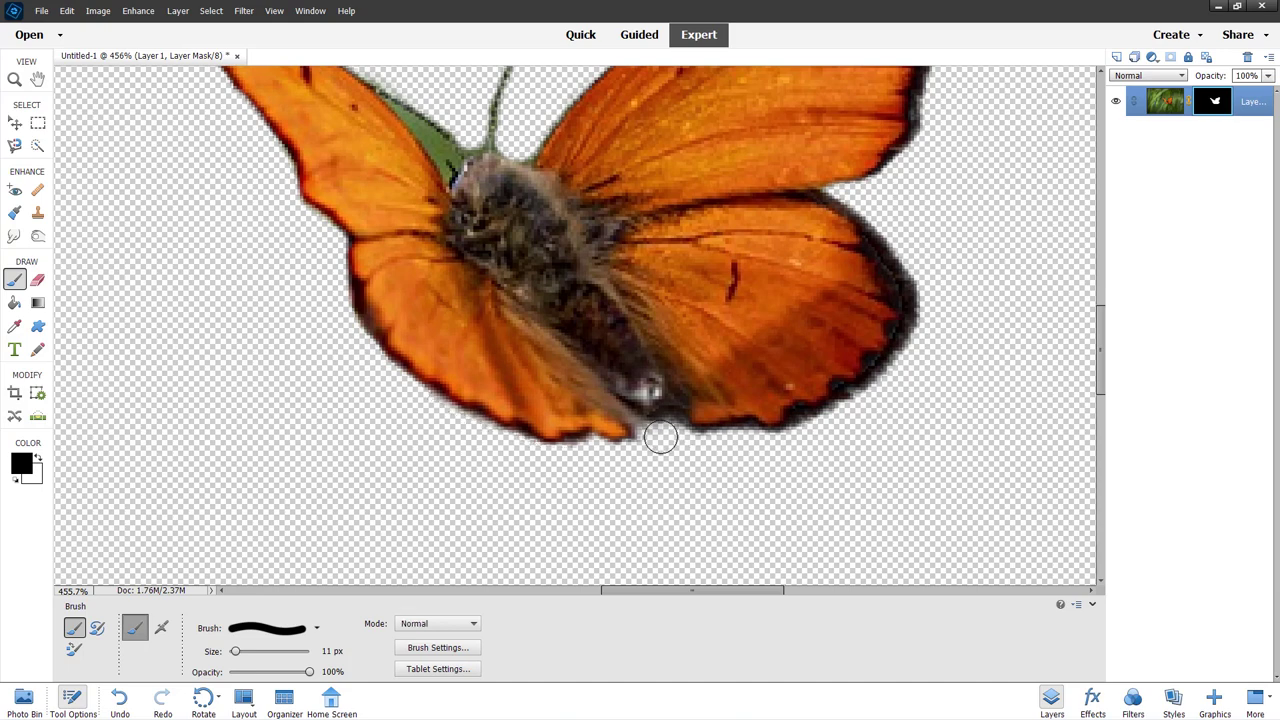
scroll(828, 463, "up", 4)
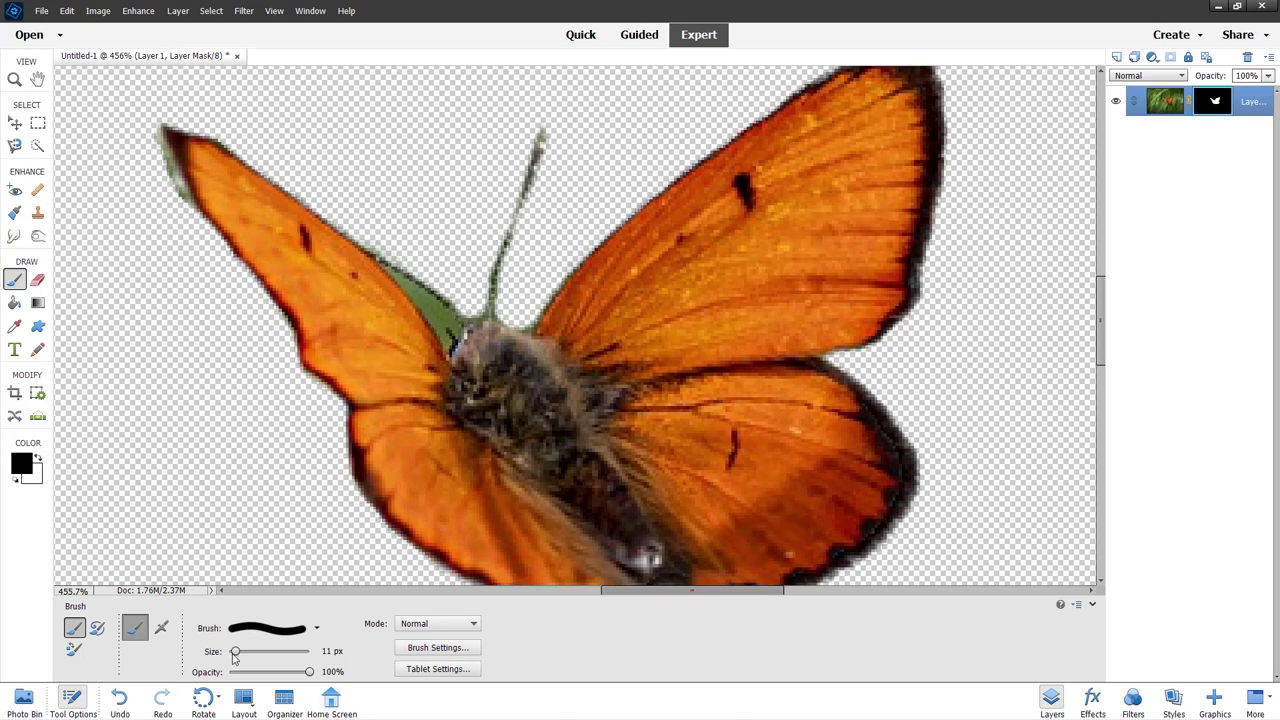
- With a 4 px black brush, mask the green patch by the body and the left wing-tip fringe
left_click_drag(235, 652, 231, 652)
mouse_move(450, 320)
left_mouse_down()
mouse_move(451, 337)
mouse_move(397, 279)
left_mouse_up()
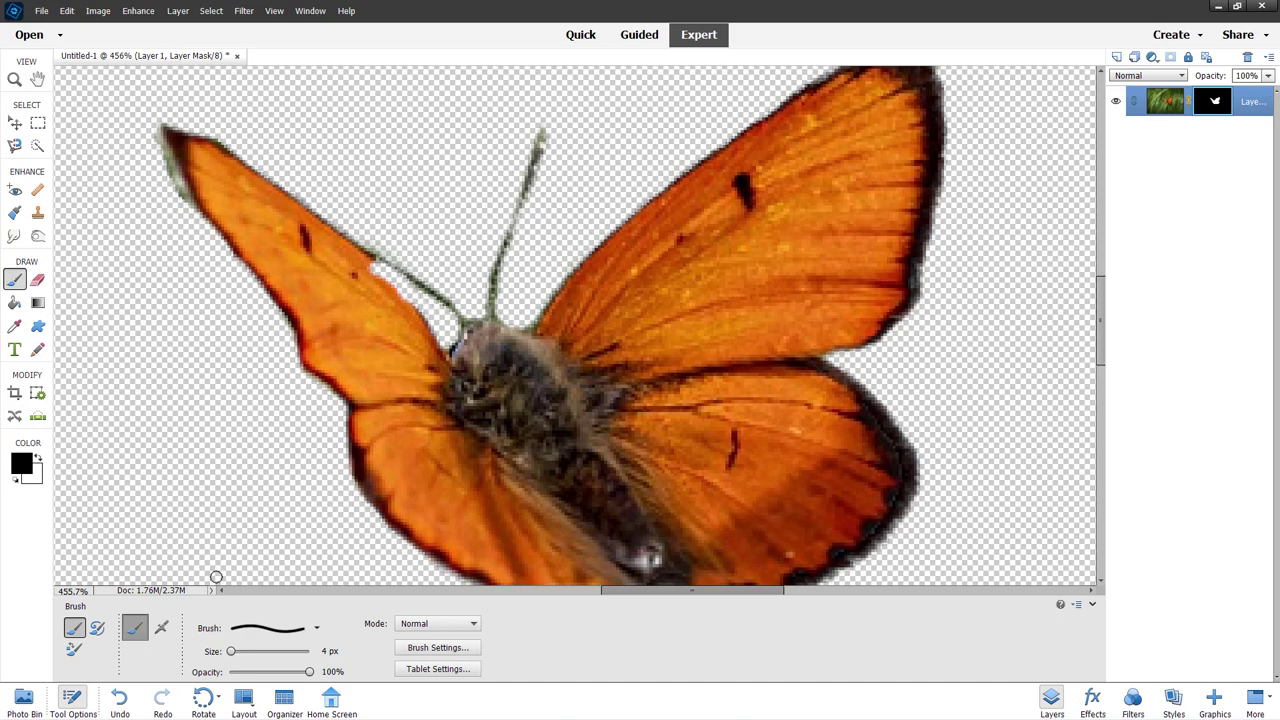
left_click(38, 461)
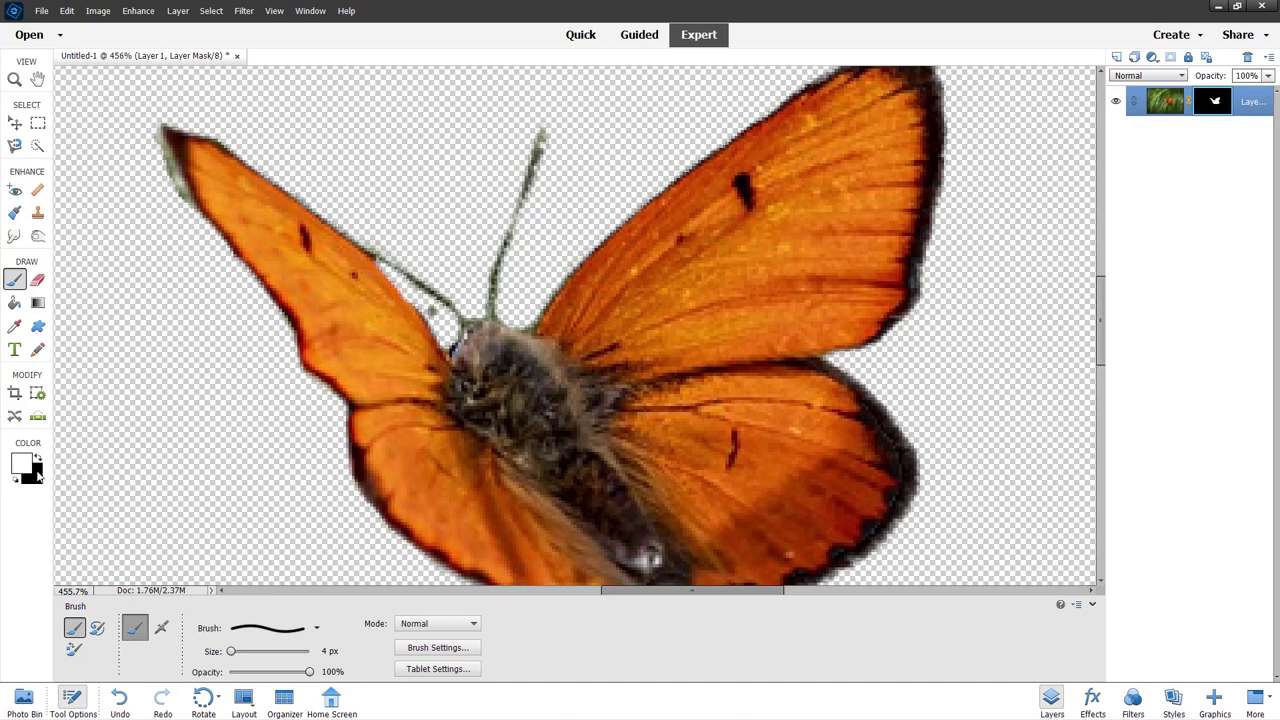
key("x")
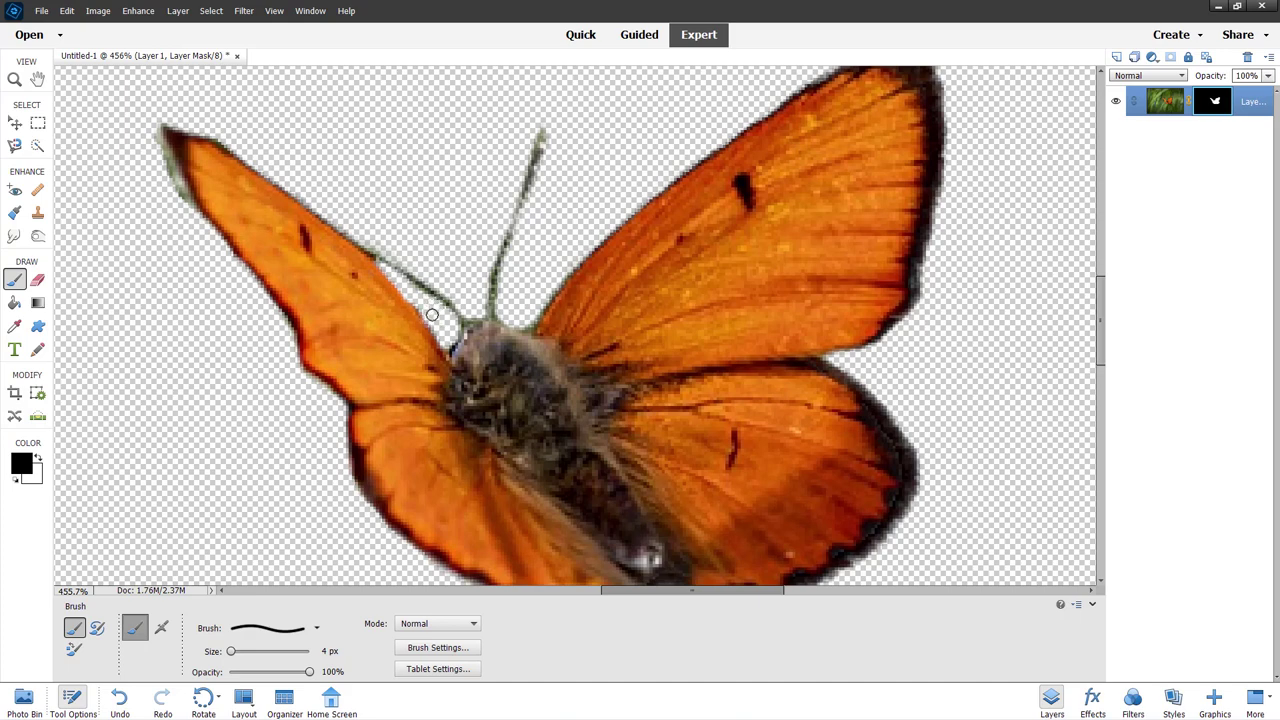
left_click(42, 457)
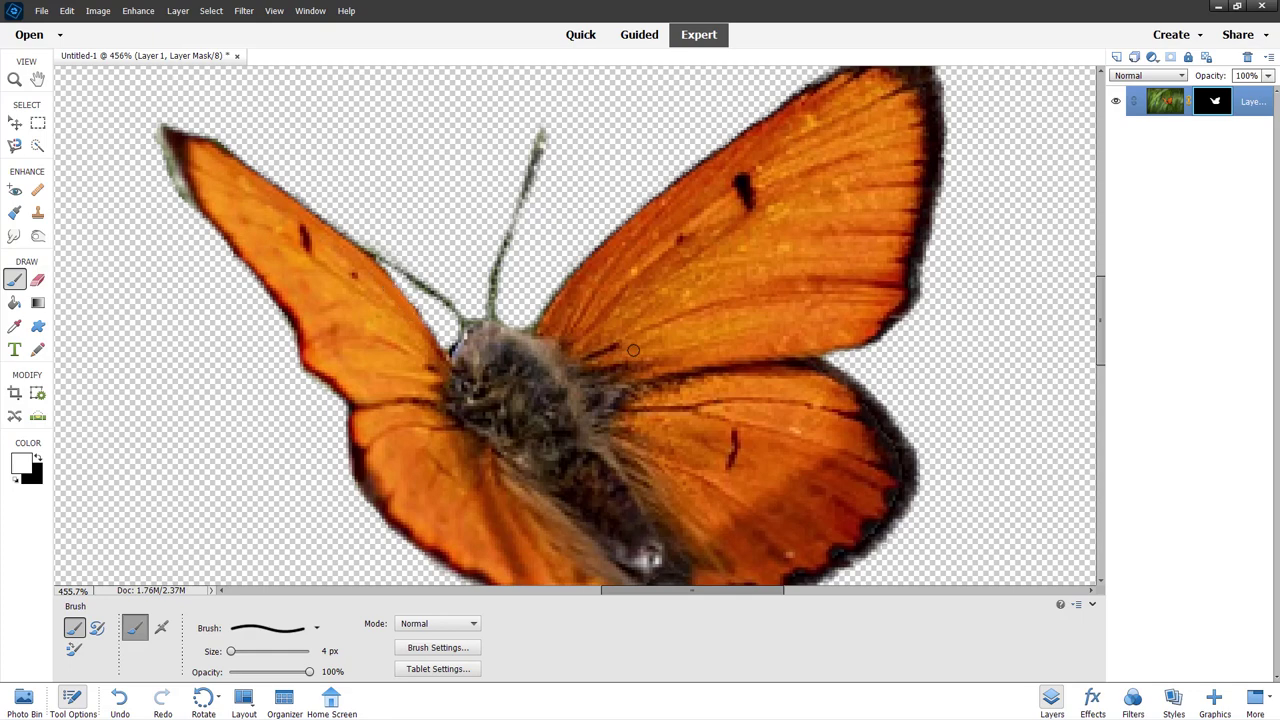
left_click(40, 458)
left_click_drag(190, 212, 173, 178)
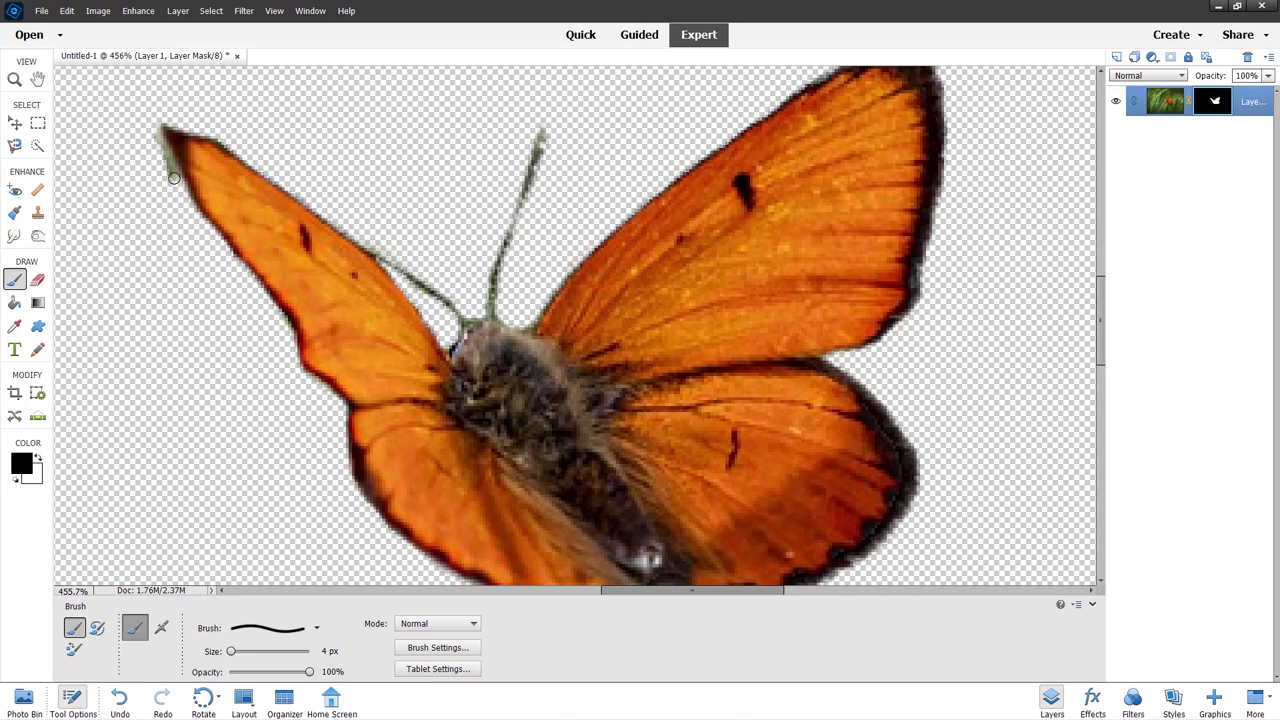
scroll(466, 275, "down", 6)
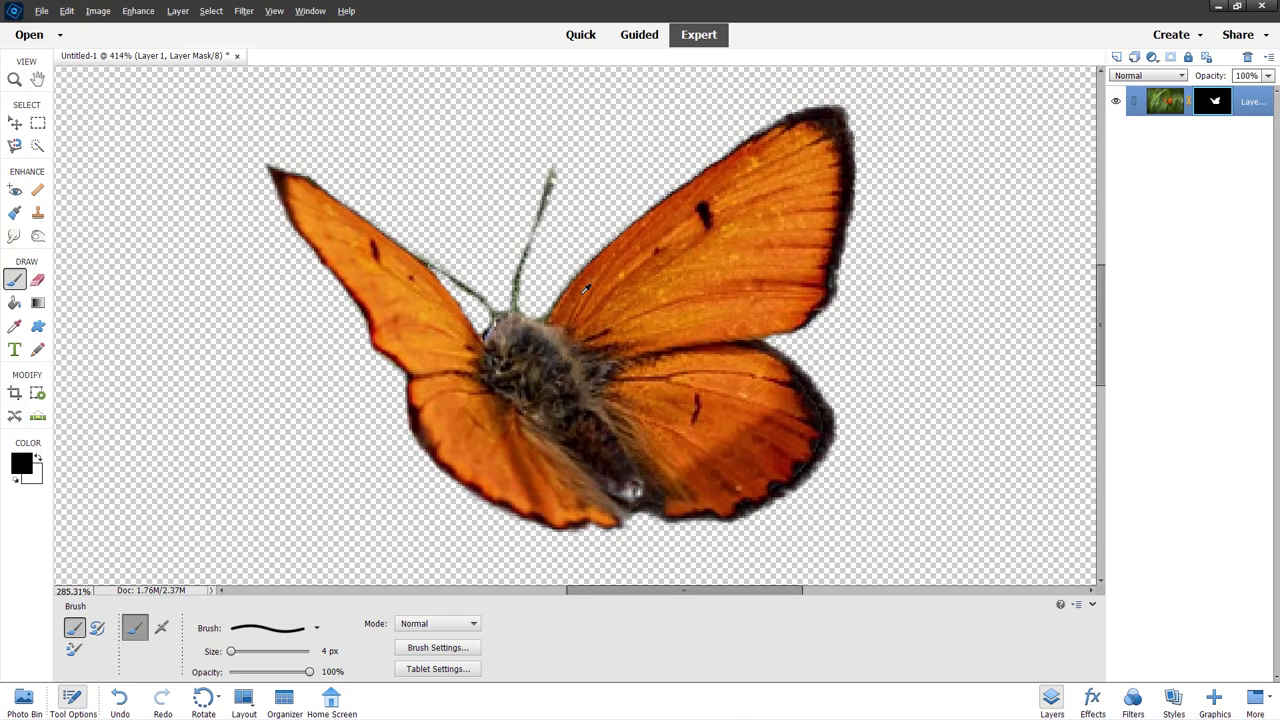
- Zoom out until the whole canvas shows with the butterfly in the centre
scroll(620, 298, "down", 2)
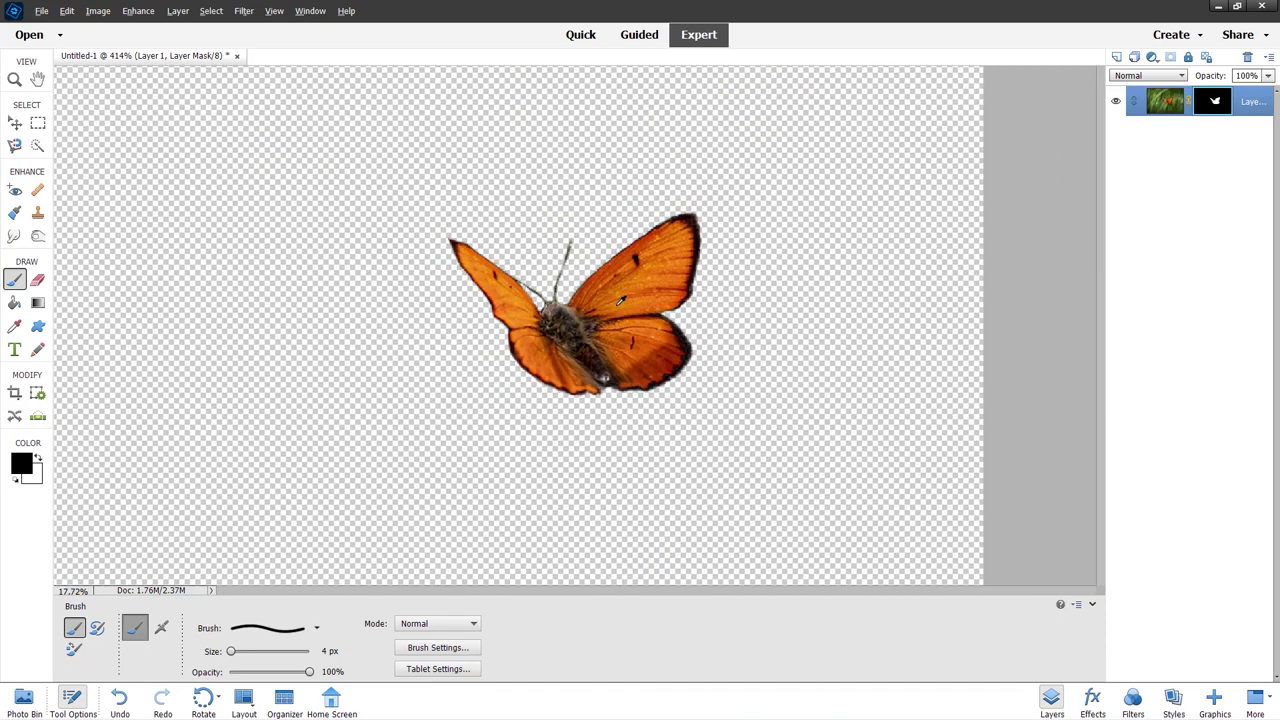
scroll(620, 298, "down", 3)
scroll(650, 318, "up", 1)
scroll(647, 318, "up", 2)
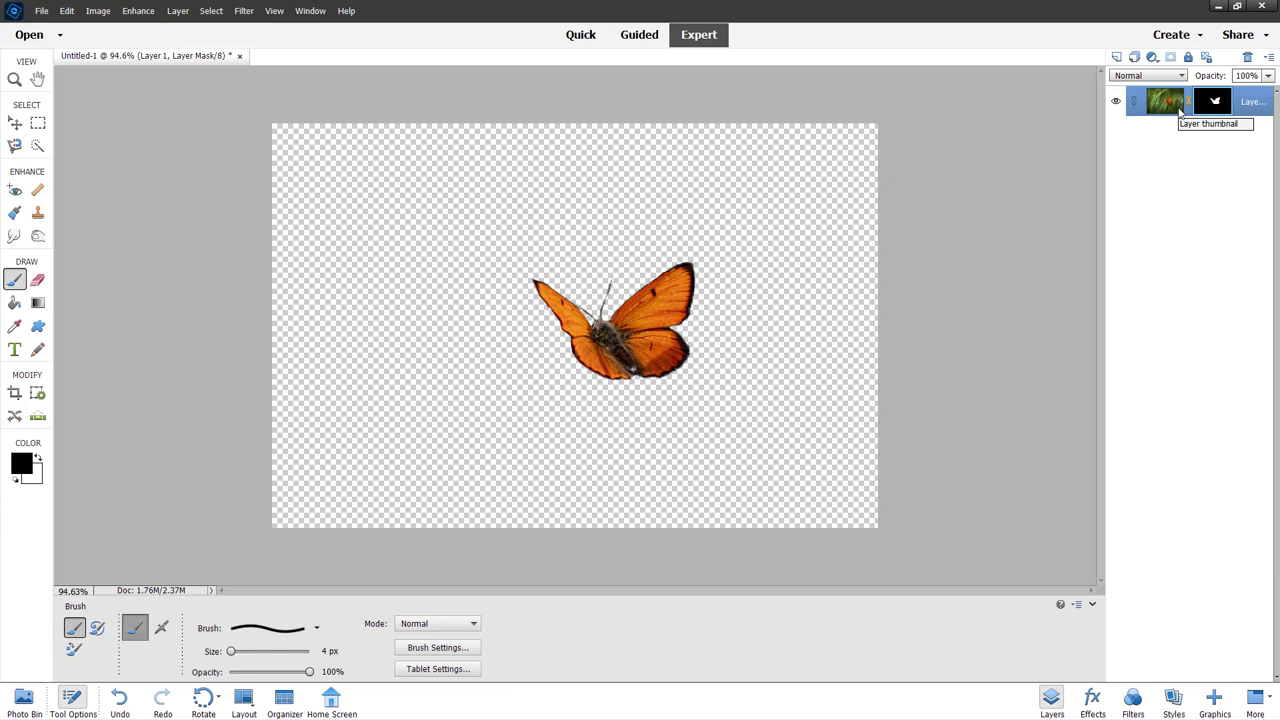
- Apply the layer mask to Layer 1, leaving a single cut-out butterfly layer
right_click(1173, 110)
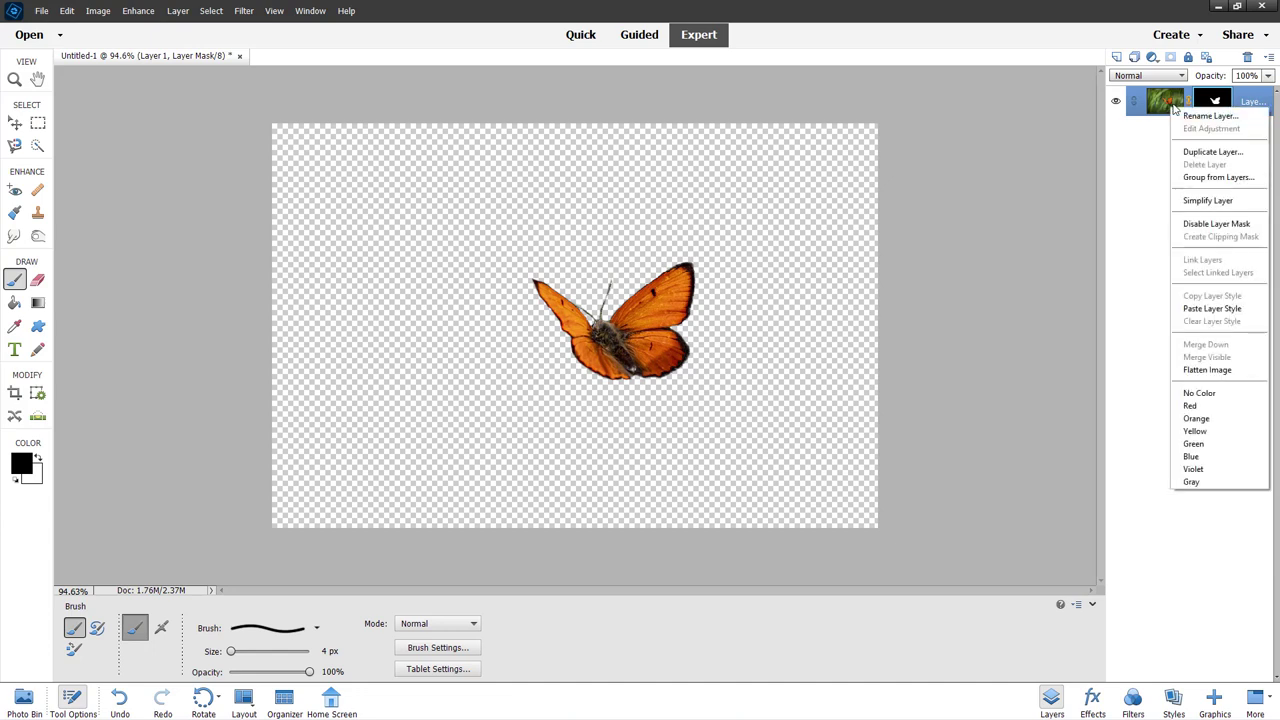
left_click(1225, 104)
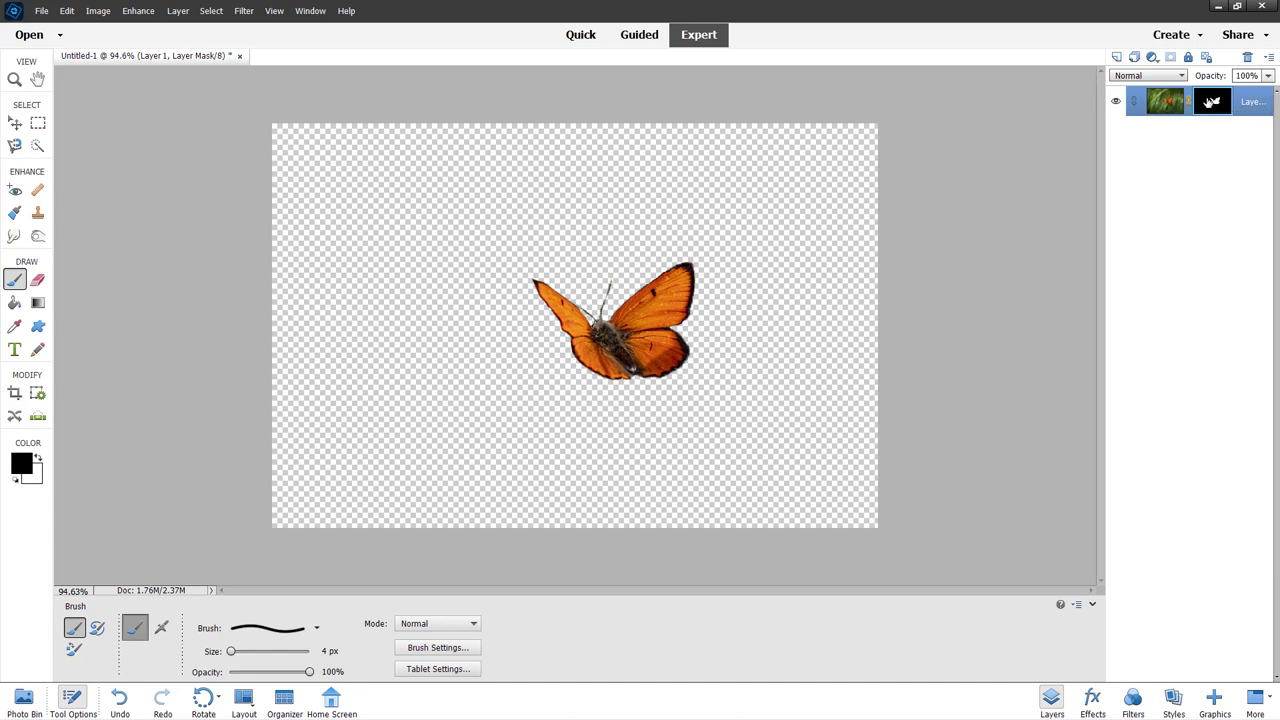
right_click(1210, 100)
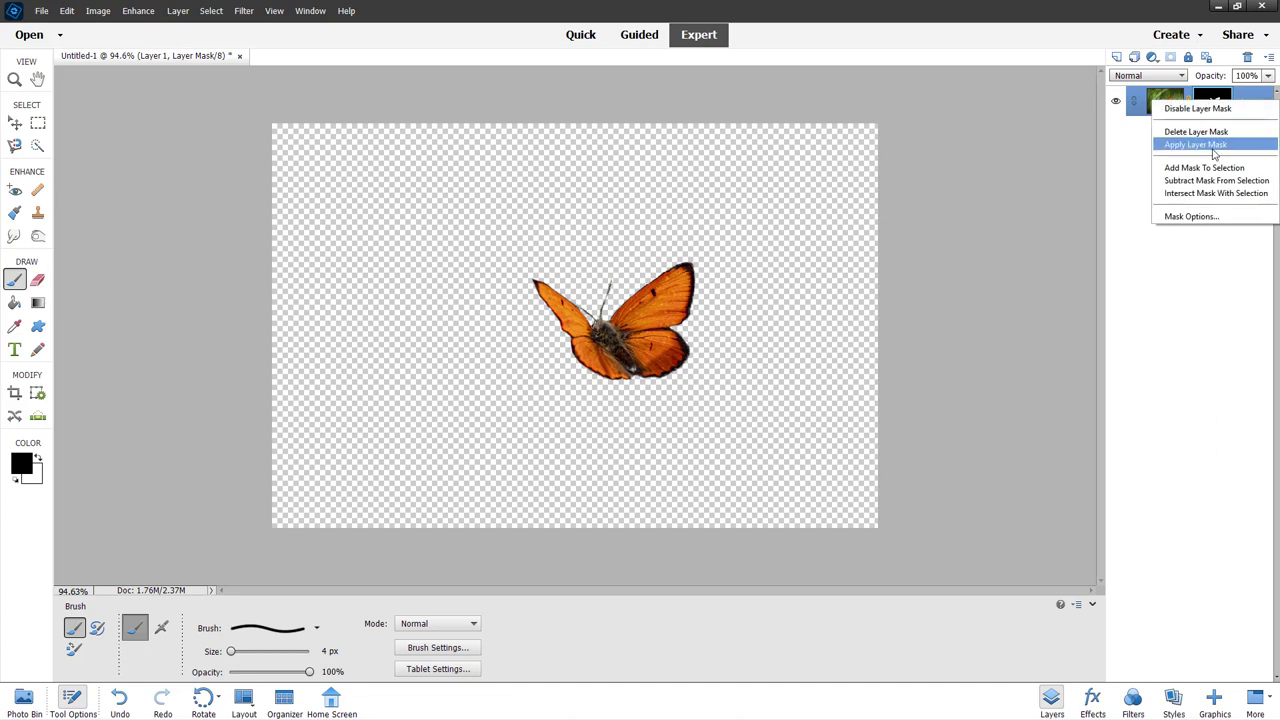
left_click(1214, 146)
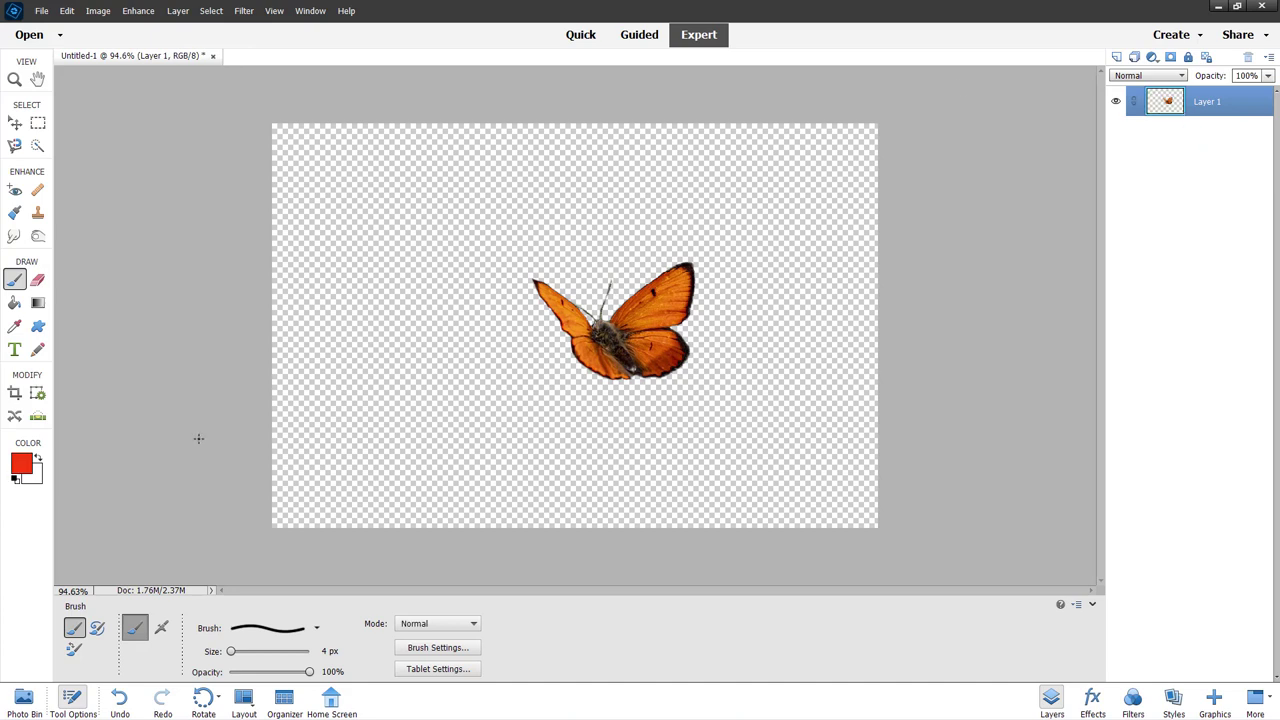
- Enlarge the butterfly and shift it down and to the left
key("v")
left_click_drag(598, 322, 505, 362)
left_click_drag(598, 297, 866, 129)
left_click_drag(700, 190, 630, 242)
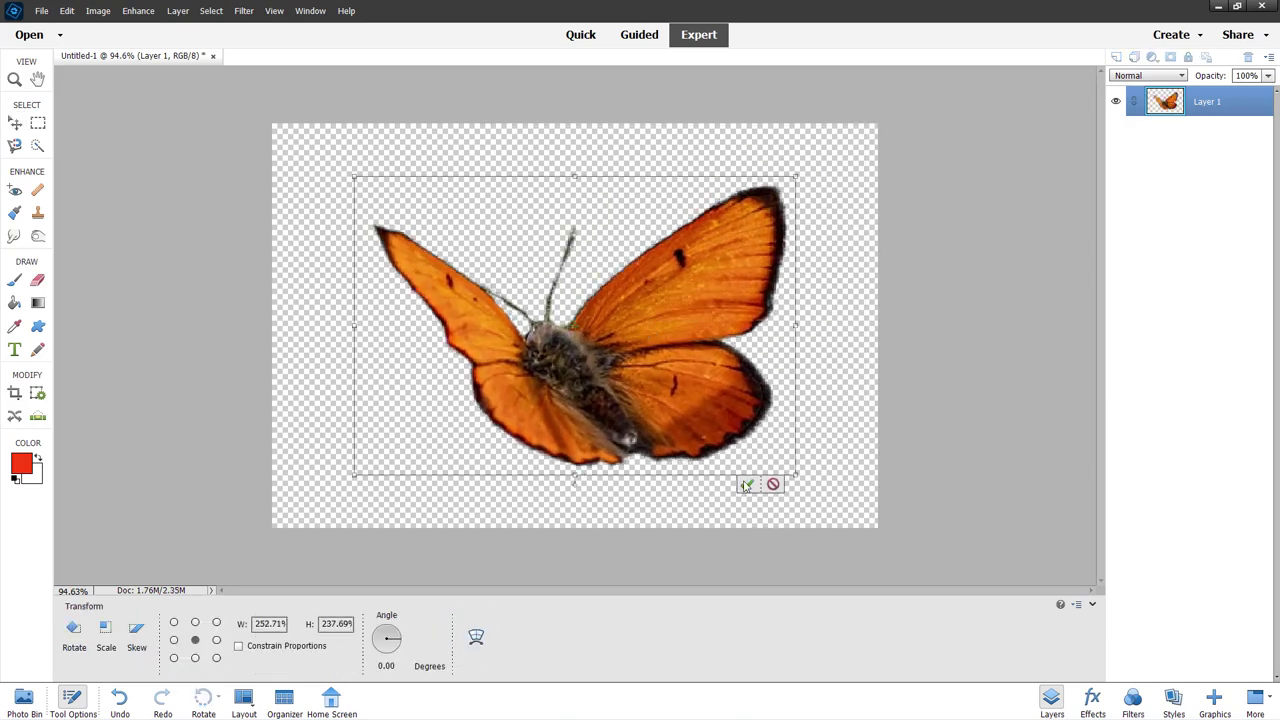
left_click(745, 486)
- Shrink the butterfly to about 60 percent, reposition it, and drag out a first copy
left_click_drag(671, 424, 606, 424)
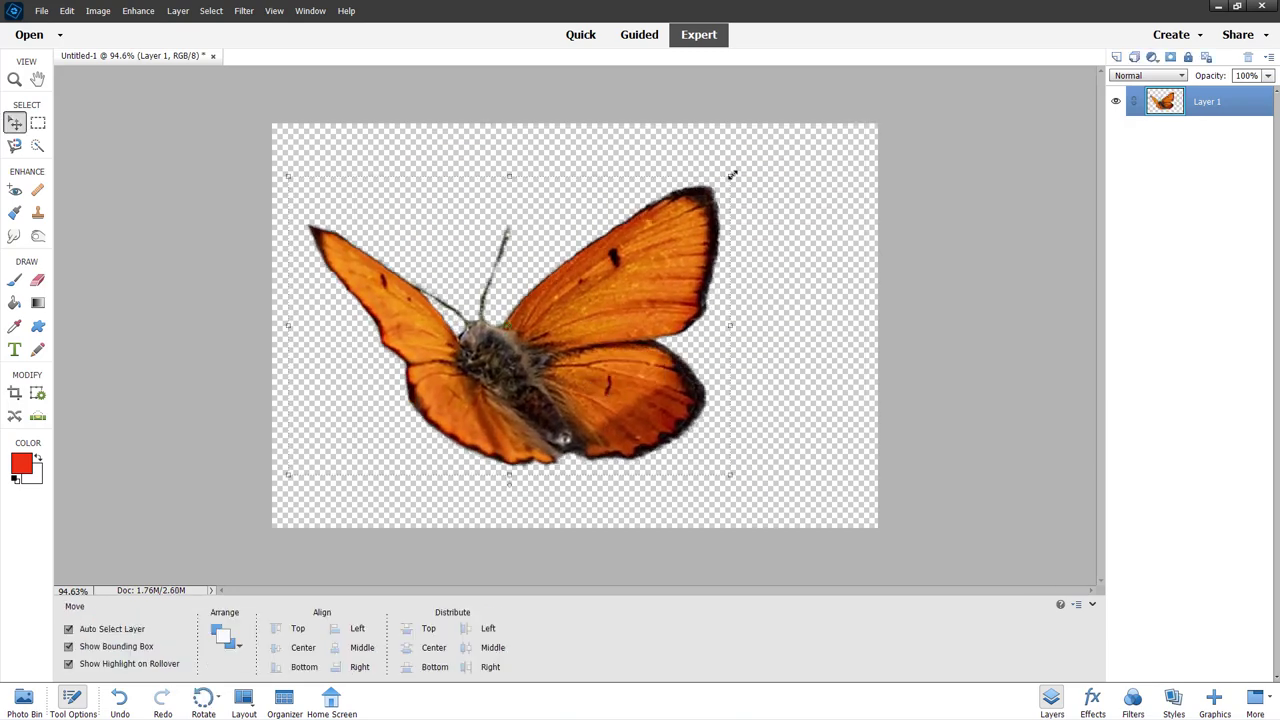
left_click_drag(732, 175, 718, 172)
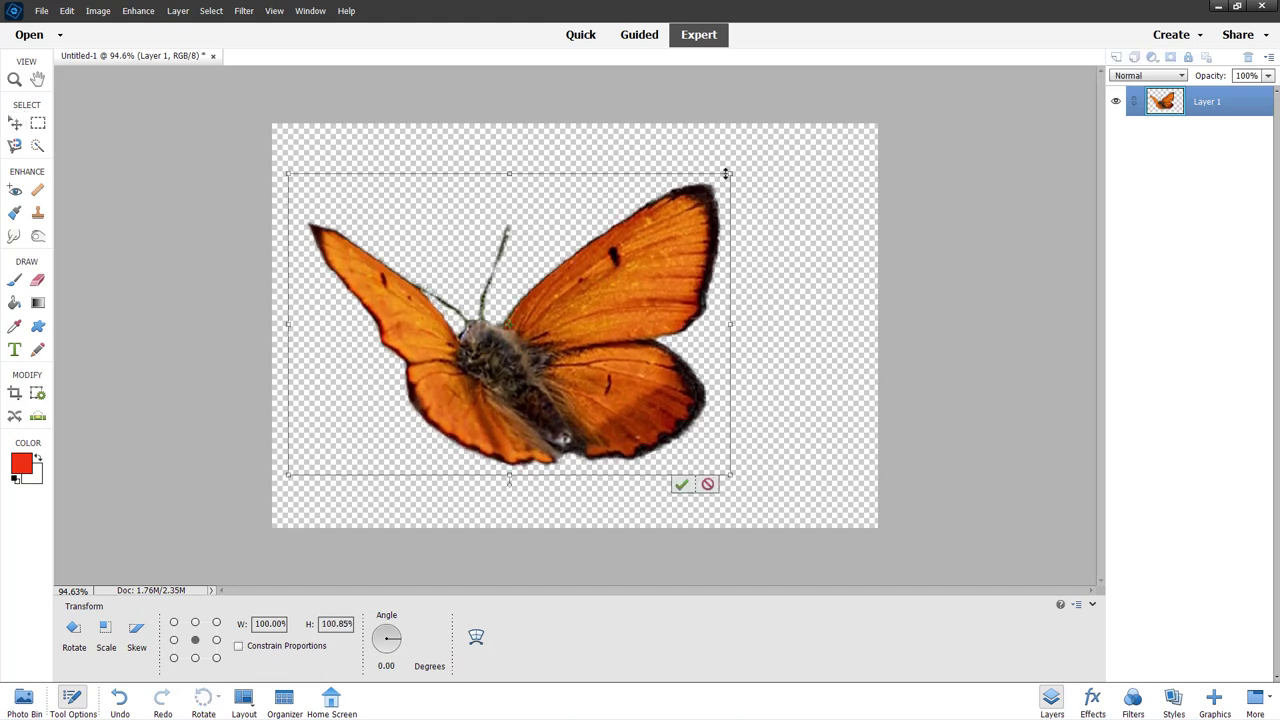
left_click_drag(726, 173, 552, 296)
left_click_drag(511, 350, 546, 292)
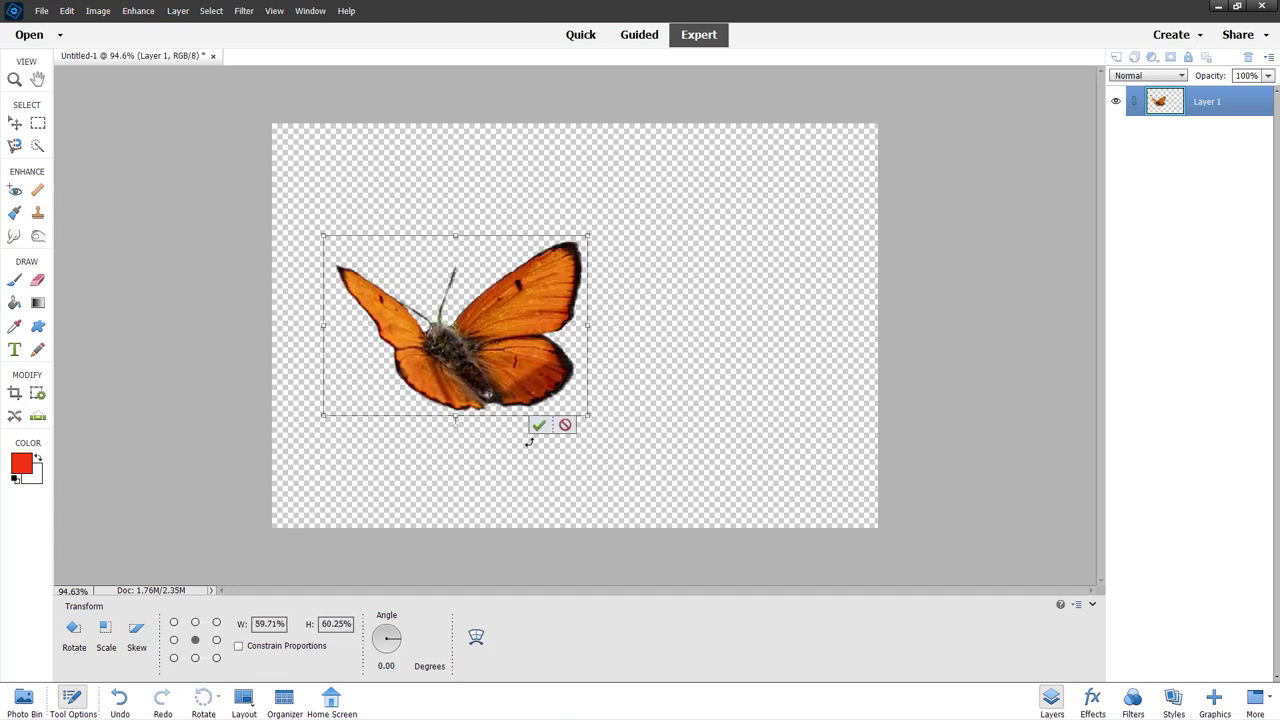
left_click(534, 423)
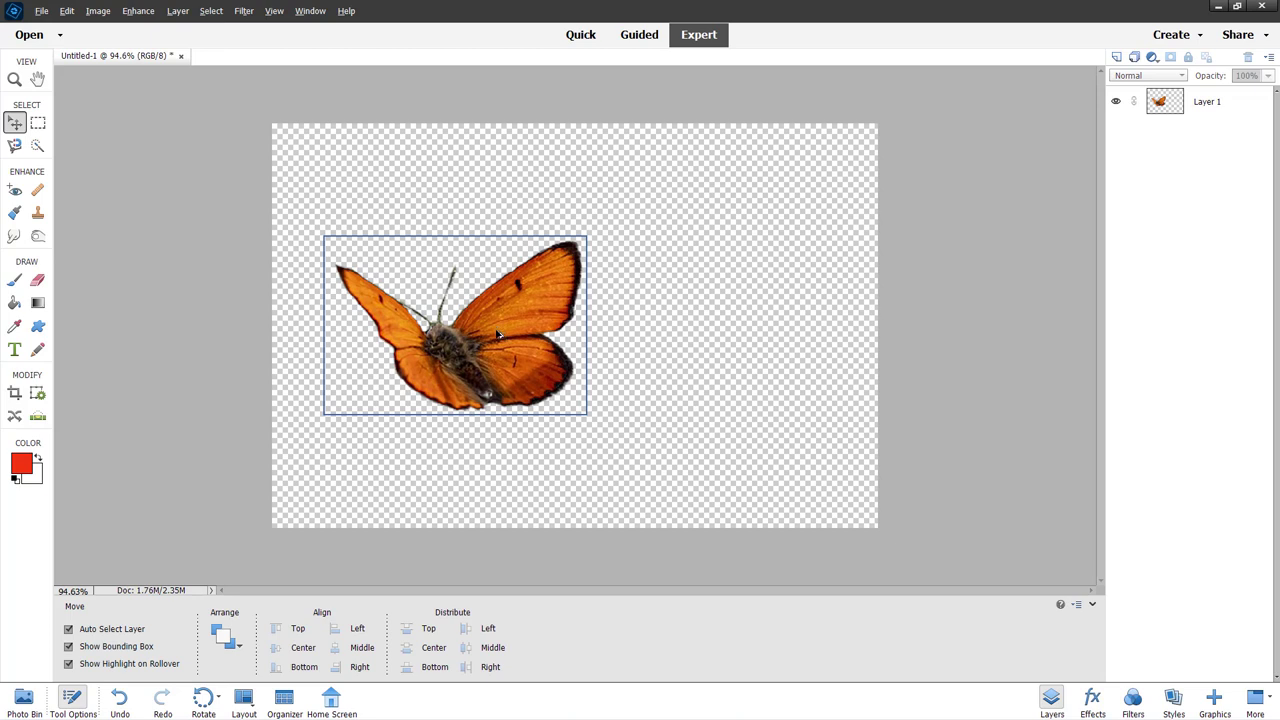
left_click_drag(504, 333, 620, 372)
- Add butterfly copies at upper and lower right and nudge the middle one up-left
left_click_drag(576, 460, 754, 463)
left_click_drag(488, 381, 496, 317)
left_click_drag(612, 380, 527, 360)
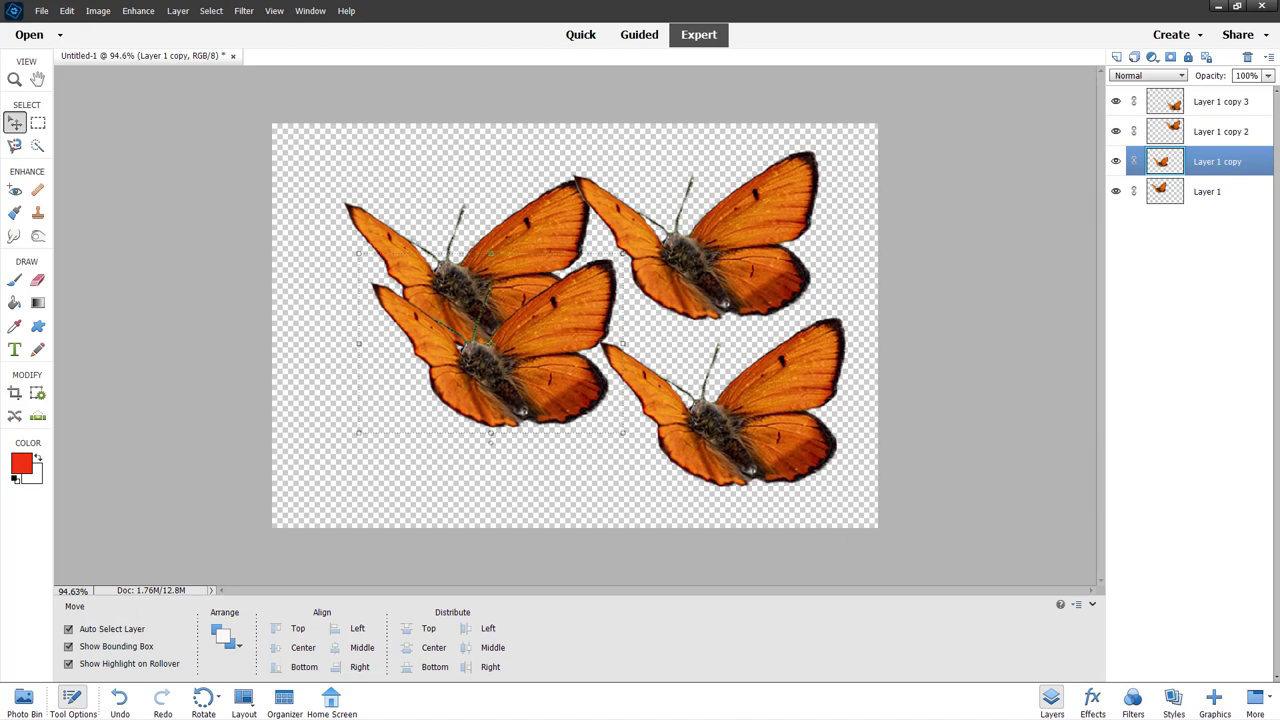